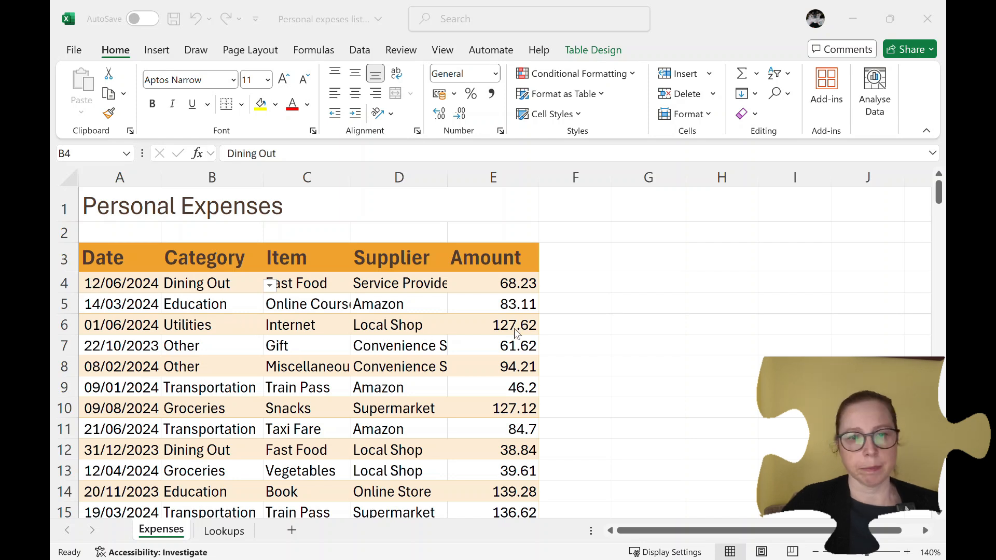
# Look through the expense records on the Expenses sheet, with a cell in the table's Category column selected.
pyautogui.click(194, 325)
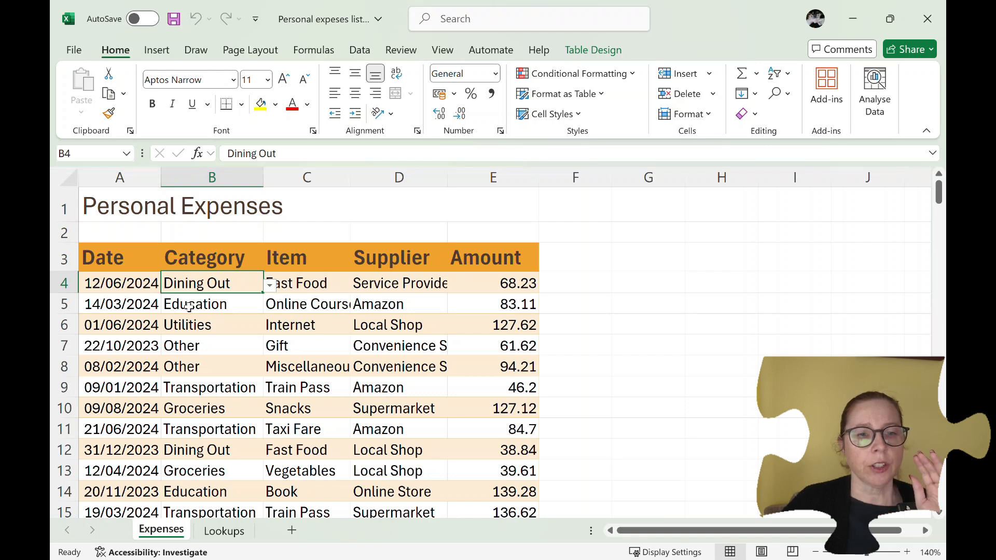
pyautogui.press('Down')
pyautogui.press('Down')
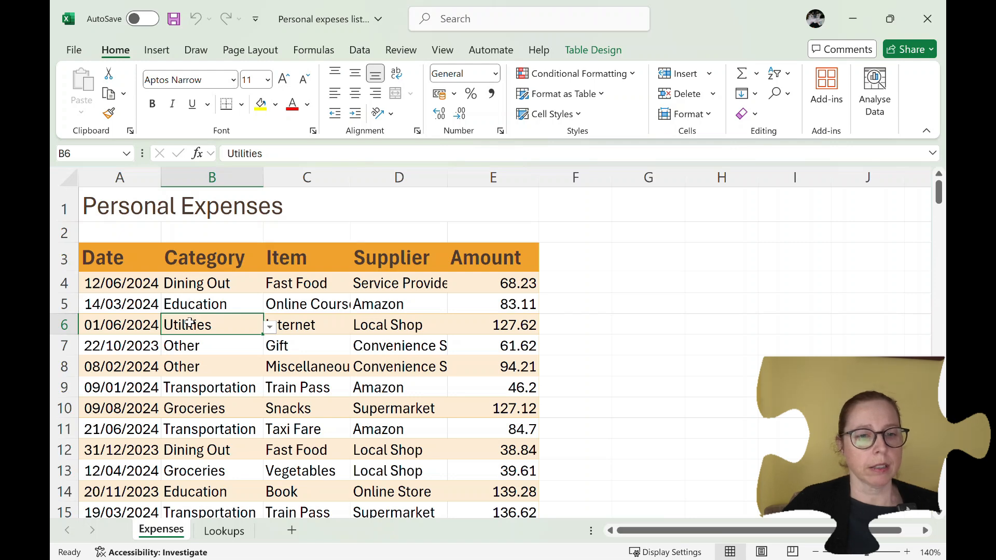
pyautogui.scroll(-20, 190, 323)
pyautogui.scroll(-7, 189, 322)
pyautogui.scroll(18, 189, 323)
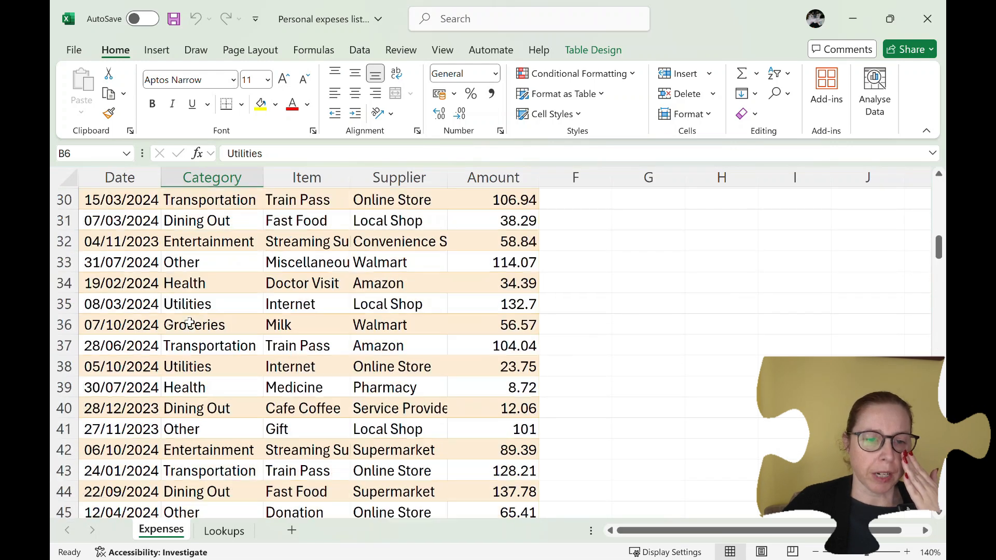
pyautogui.scroll(10, 190, 323)
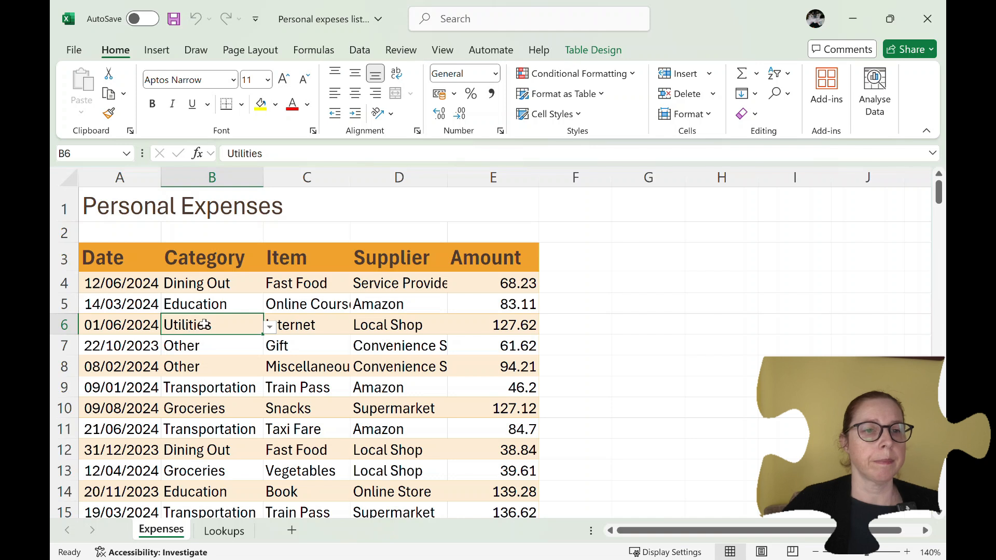
# Insert a PivotTable based on Table1, placed on a new worksheet.
pyautogui.click(163, 56)
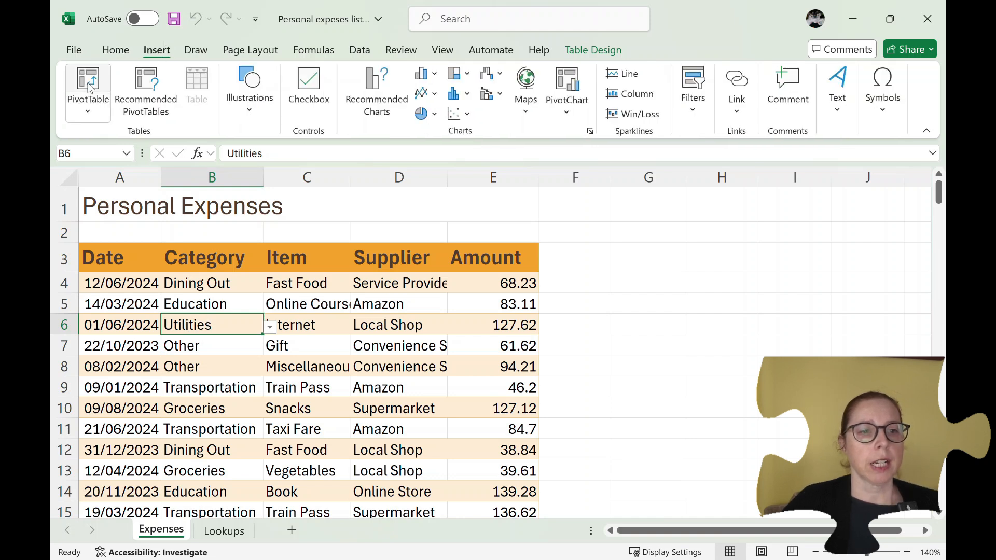
pyautogui.click(88, 80)
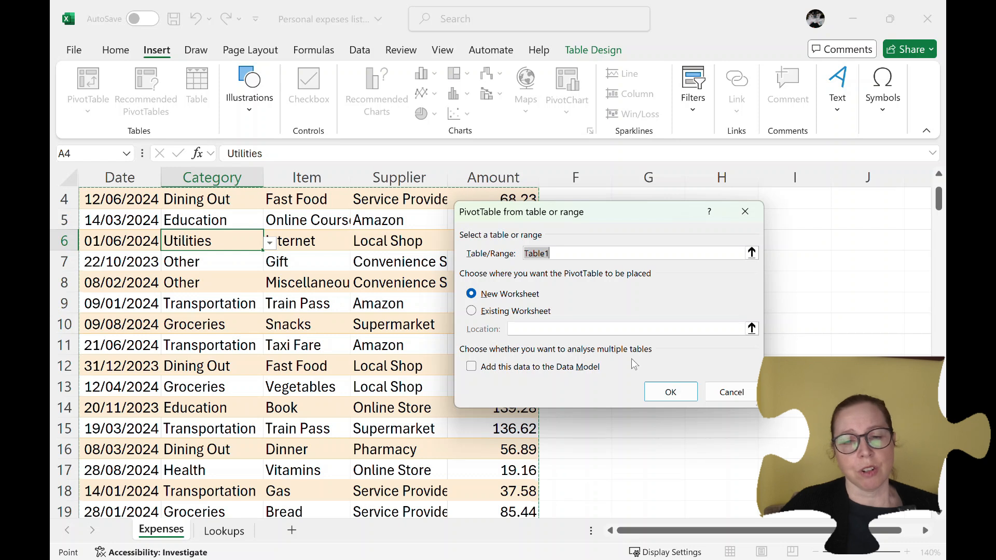
pyautogui.click(672, 393)
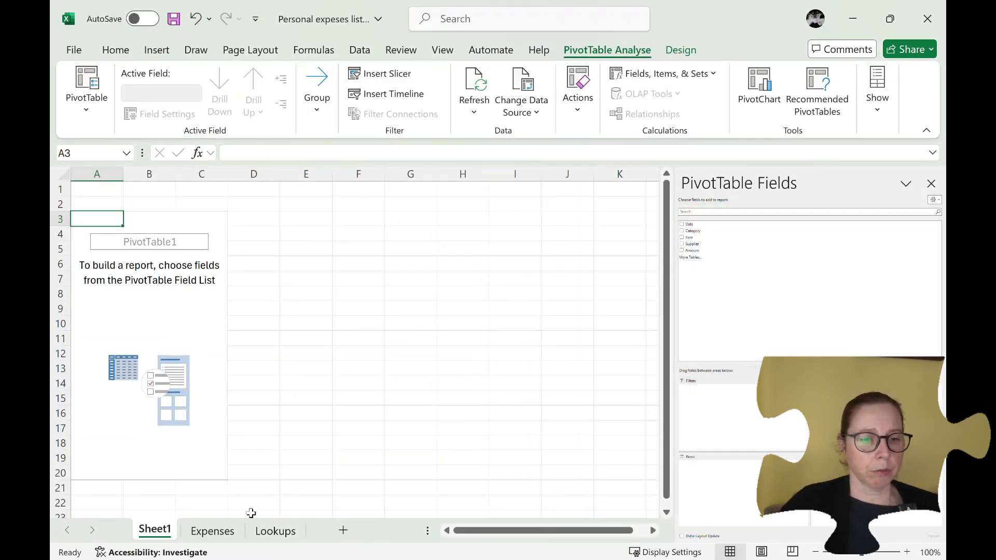
# Rename the new PivotTable worksheet as Totals.
pyautogui.doubleClick(157, 531)
pyautogui.write('Totals')
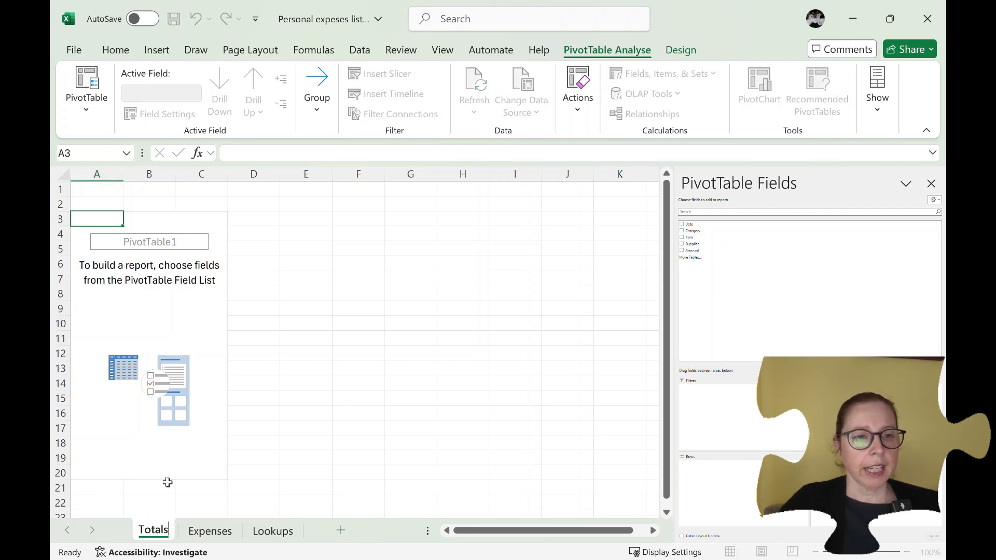
pyautogui.click(163, 314)
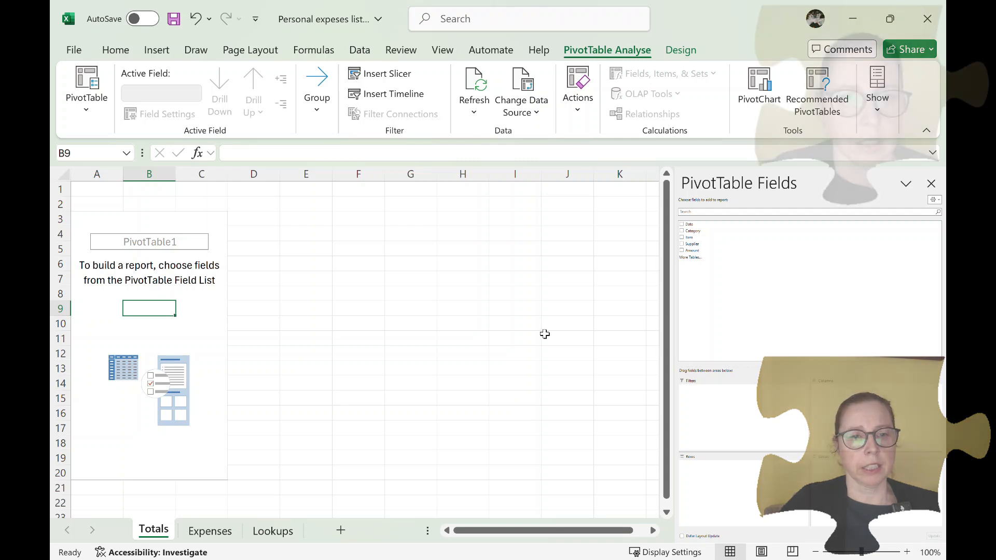
# Build the PivotTable with Category as the rows and the sum of Amount as the values.
pyautogui.click(309, 411)
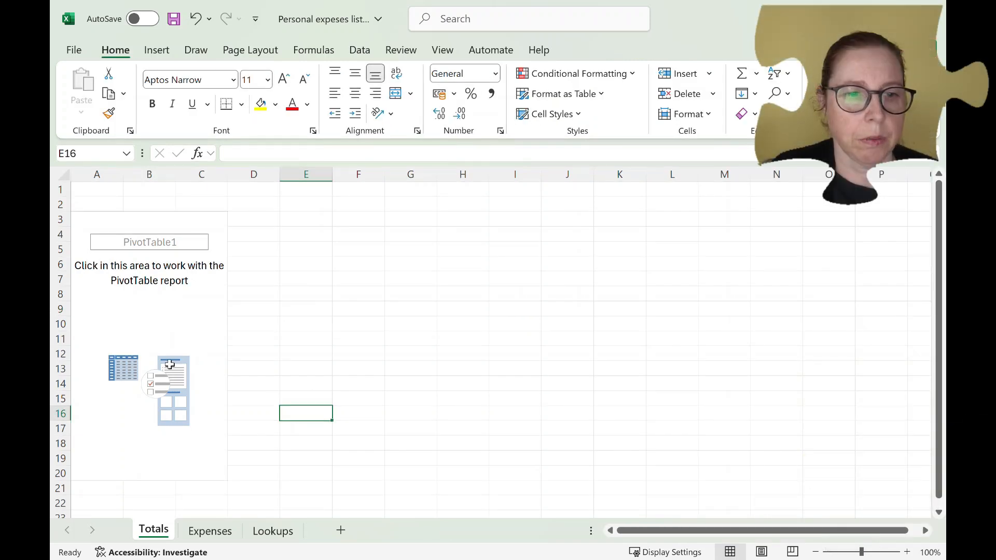
pyautogui.click(172, 365)
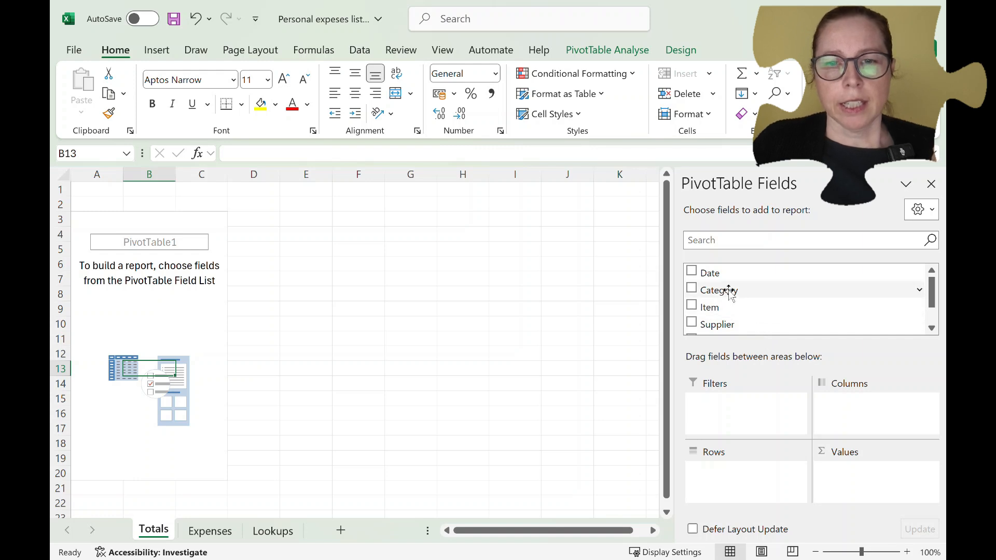
pyautogui.click(695, 291)
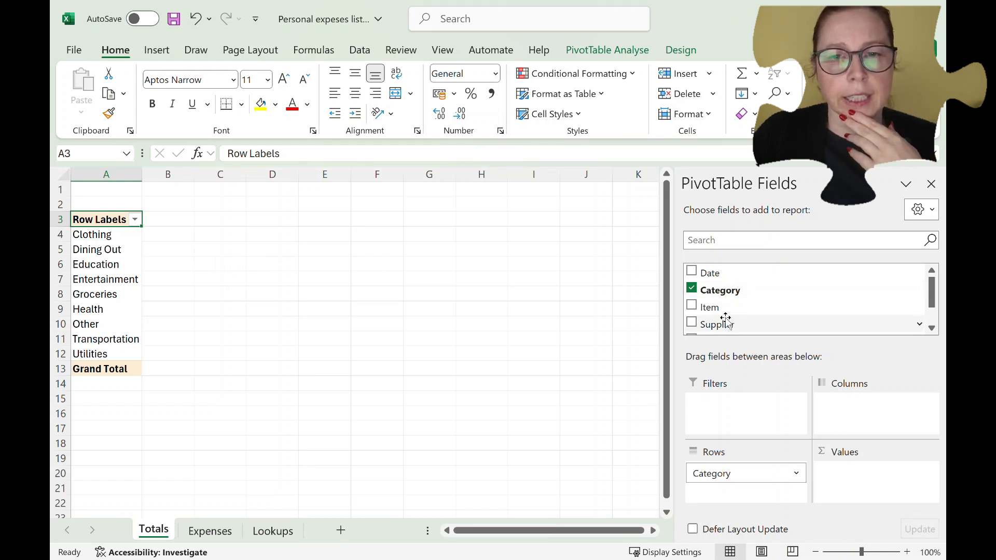
pyautogui.scroll(-1, 727, 322)
pyautogui.moveTo(717, 312)
pyautogui.mouseDown()
pyautogui.moveTo(789, 334)
pyautogui.moveTo(748, 309)
pyautogui.moveTo(719, 309)
pyautogui.mouseUp()
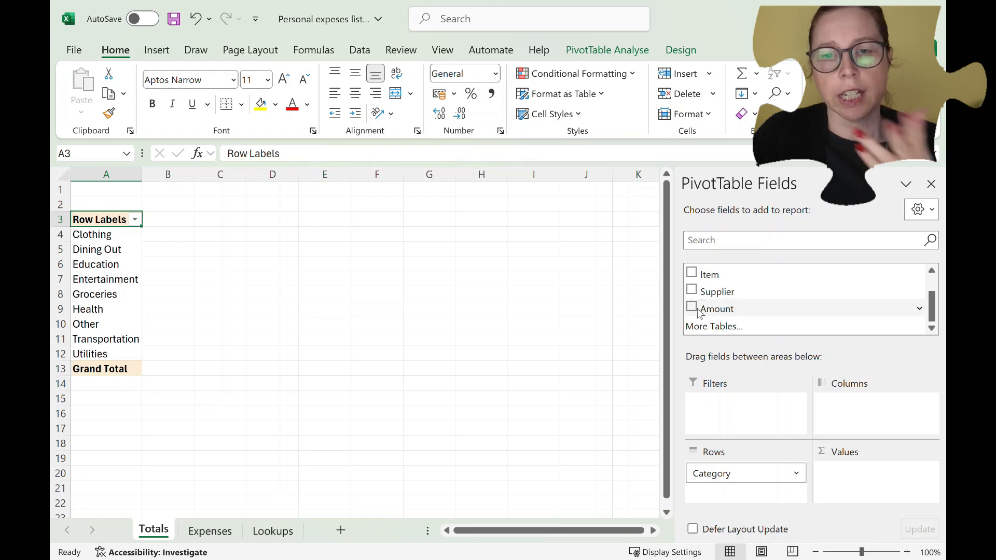
pyautogui.click(692, 307)
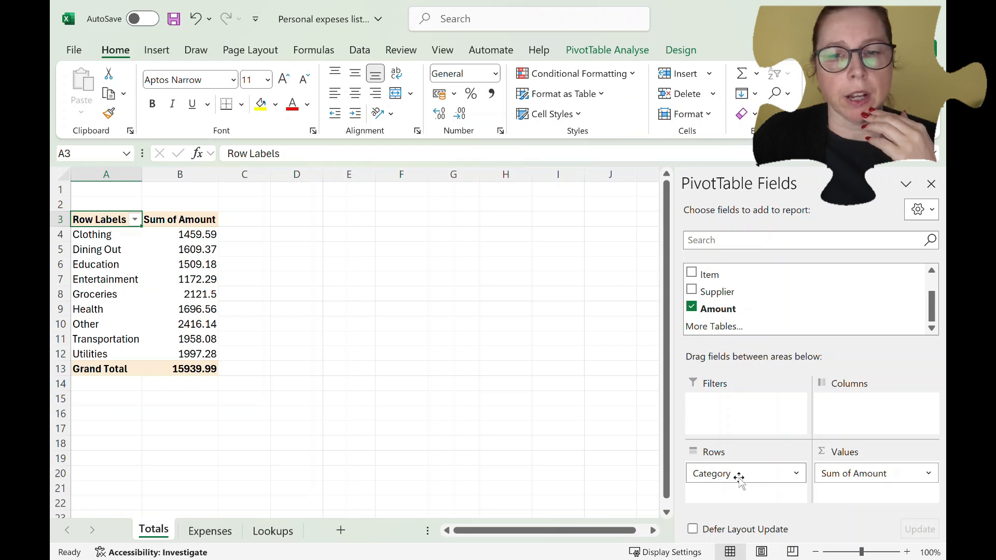
pyautogui.moveTo(740, 477)
pyautogui.mouseDown()
pyautogui.moveTo(855, 422)
pyautogui.moveTo(866, 432)
pyautogui.moveTo(766, 484)
pyautogui.moveTo(750, 472)
pyautogui.mouseUp()
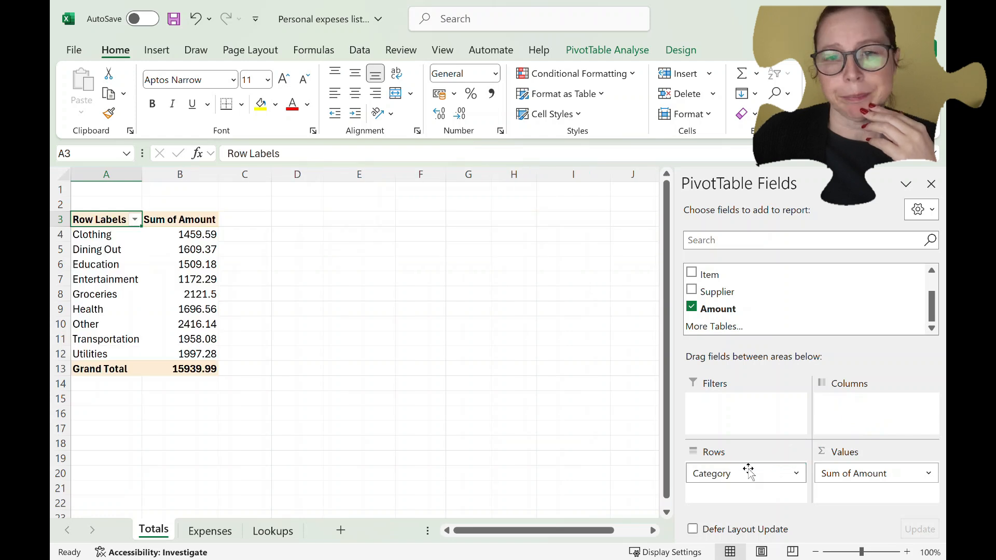
# Try the Date field in the PivotTable's rows, and remove it again along with its Years, Quarters and Months fields.
pyautogui.scroll(1, 742, 303)
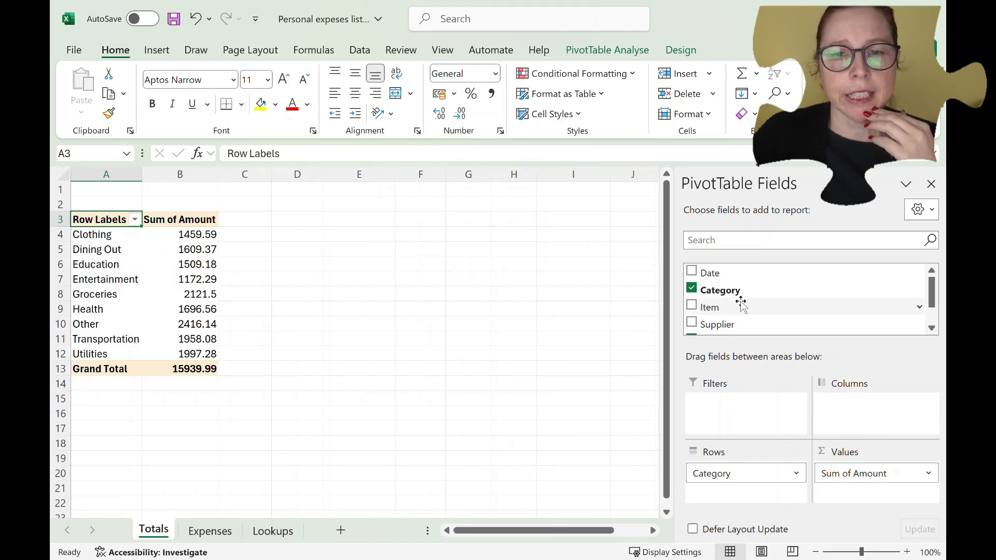
pyautogui.click(693, 275)
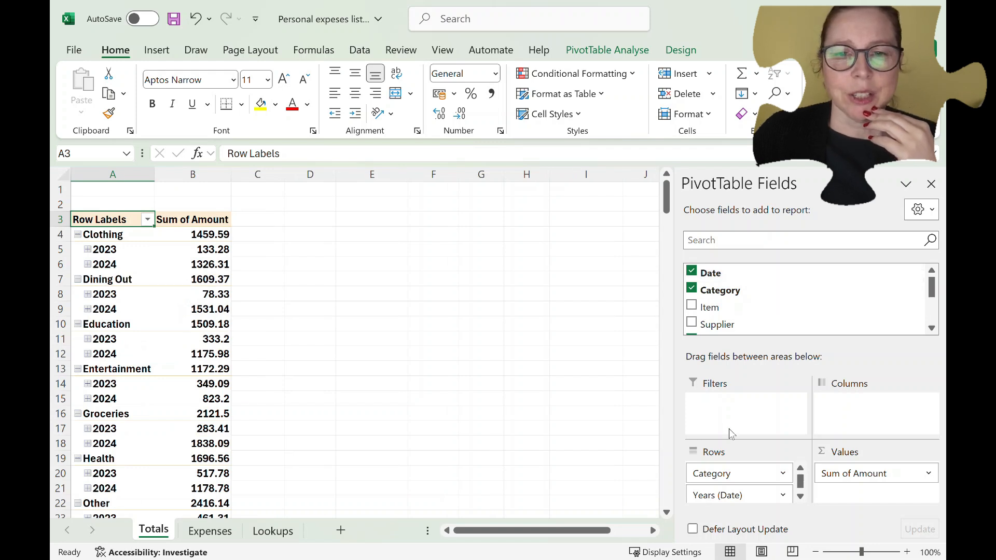
pyautogui.click(692, 273)
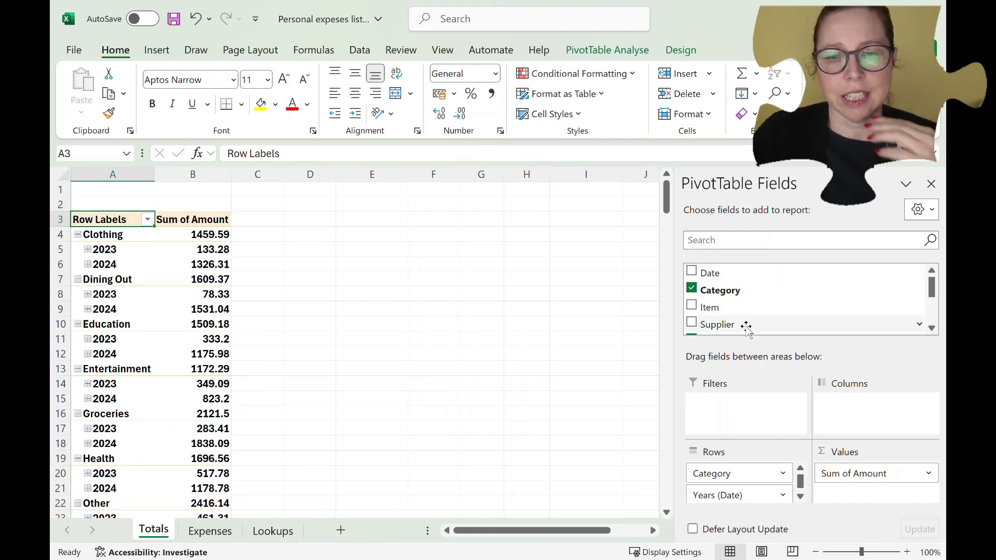
pyautogui.scroll(-5, 788, 312)
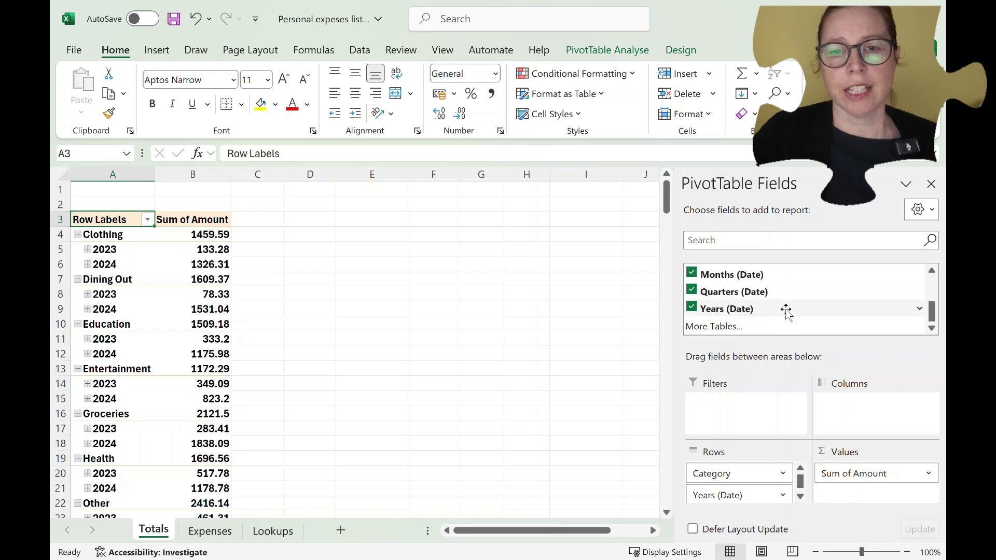
pyautogui.click(691, 308)
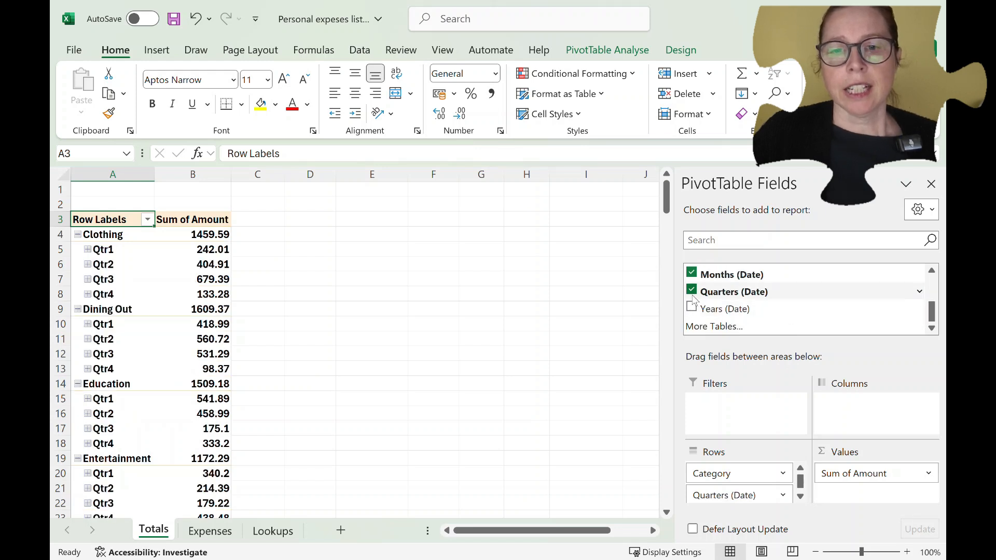
pyautogui.click(693, 292)
pyautogui.click(692, 274)
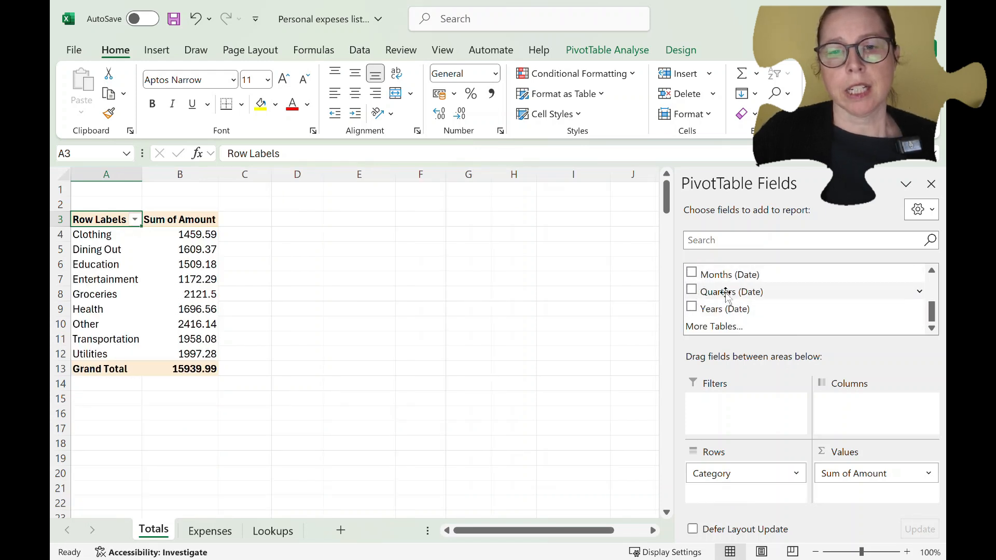
pyautogui.scroll(2, 726, 293)
pyautogui.click(691, 293)
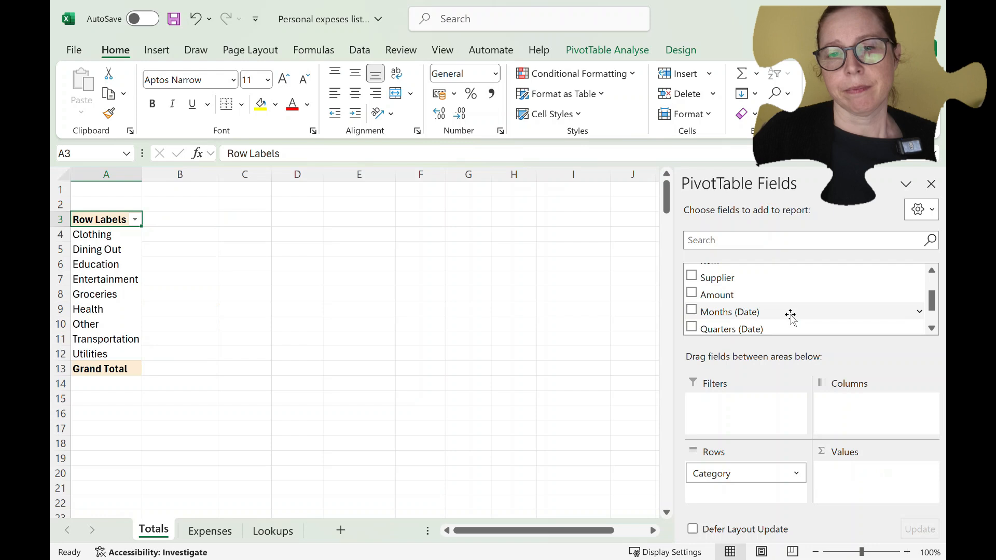
pyautogui.click(692, 293)
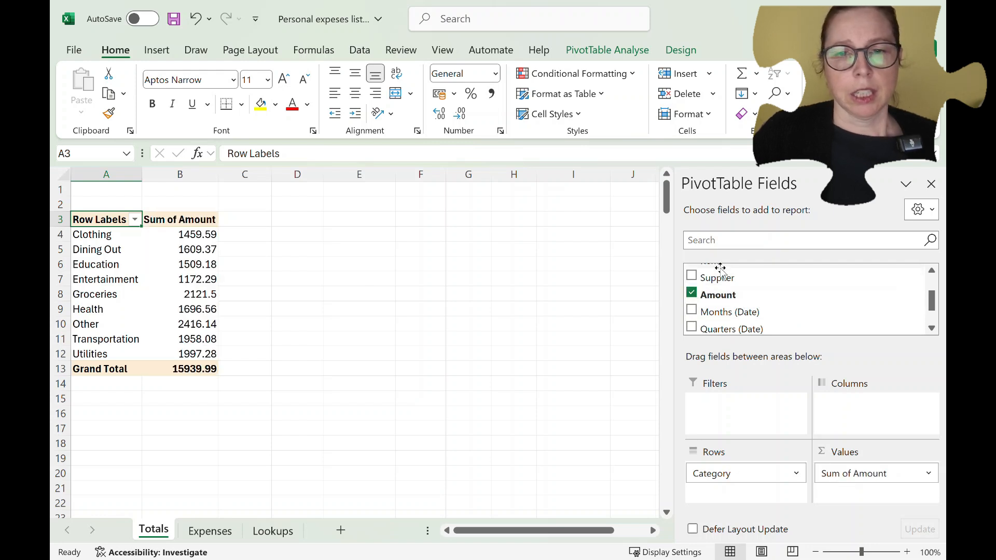
# Add the Date field to the PivotTable's columns.
pyautogui.scroll(1, 720, 267)
pyautogui.moveTo(716, 271); pyautogui.dragTo(863, 415)
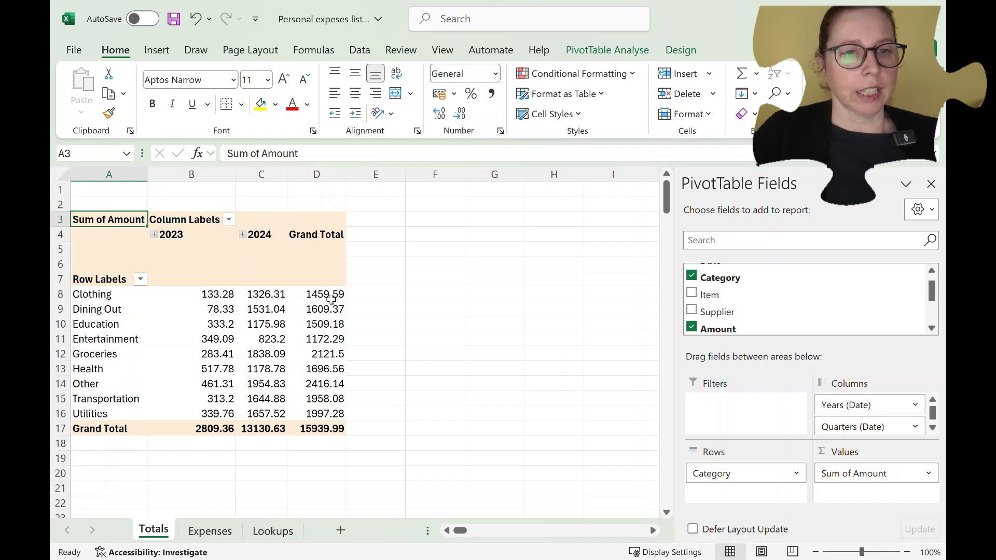
# Expand the 2024 and 2023 columns, the first two quarters of 2024, and the individual dates of April and March.
pyautogui.click(243, 235)
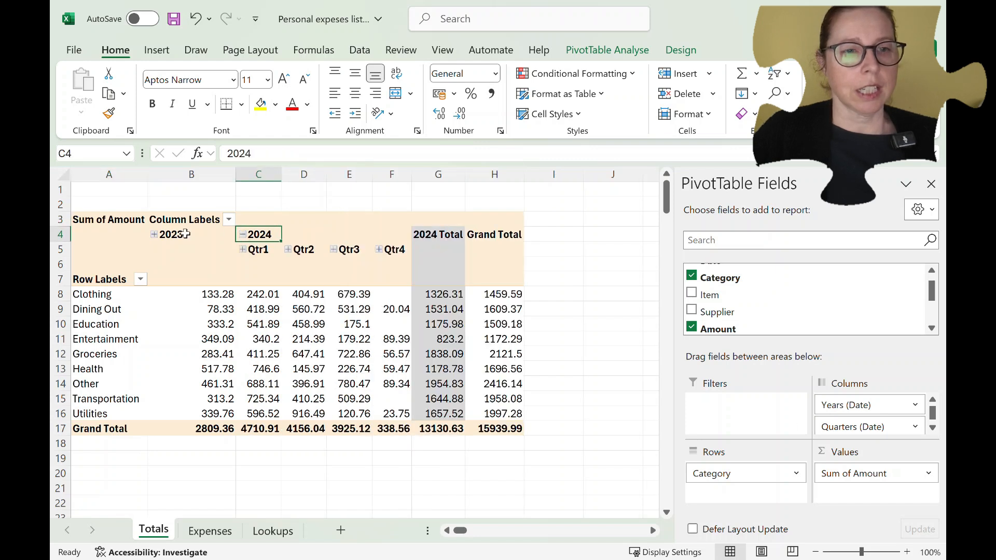
pyautogui.click(154, 235)
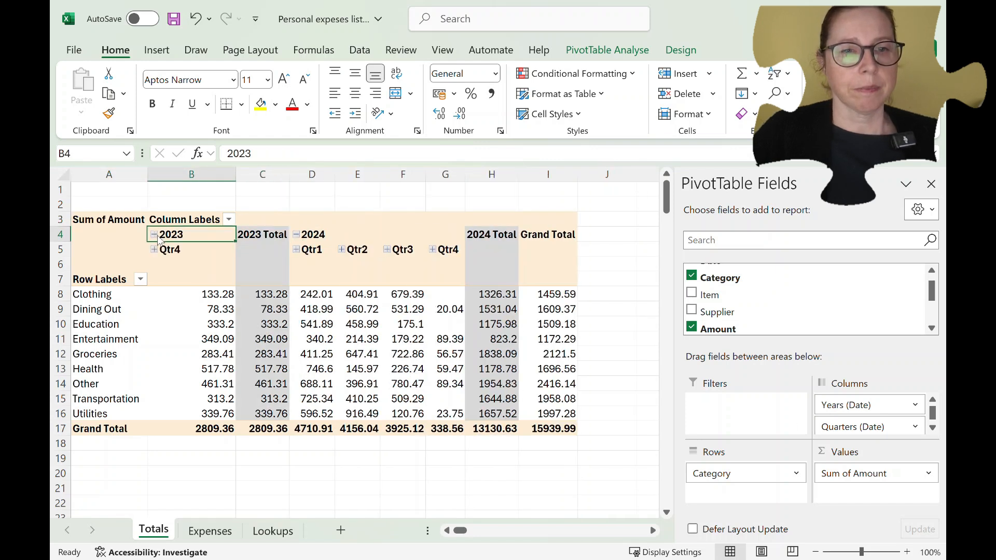
pyautogui.click(297, 249)
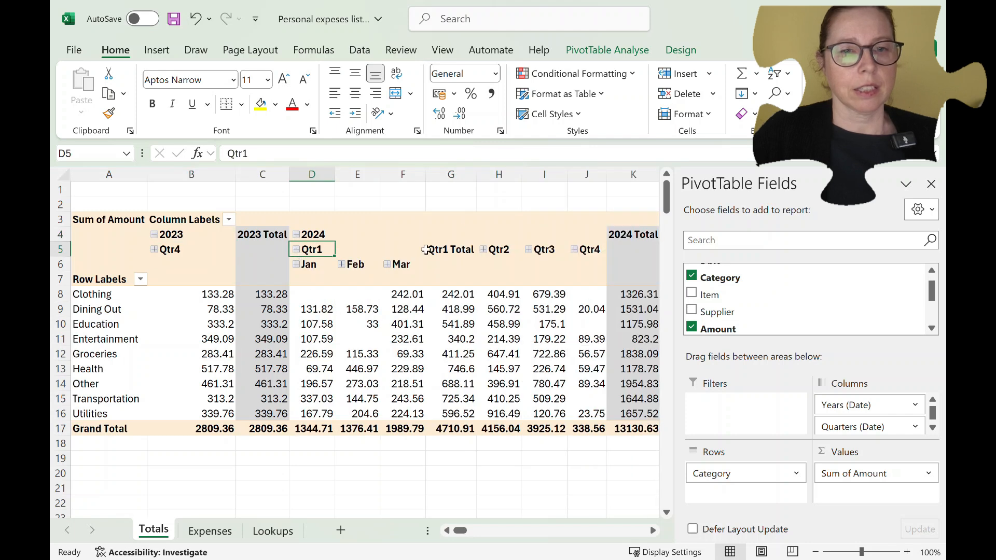
pyautogui.click(483, 249)
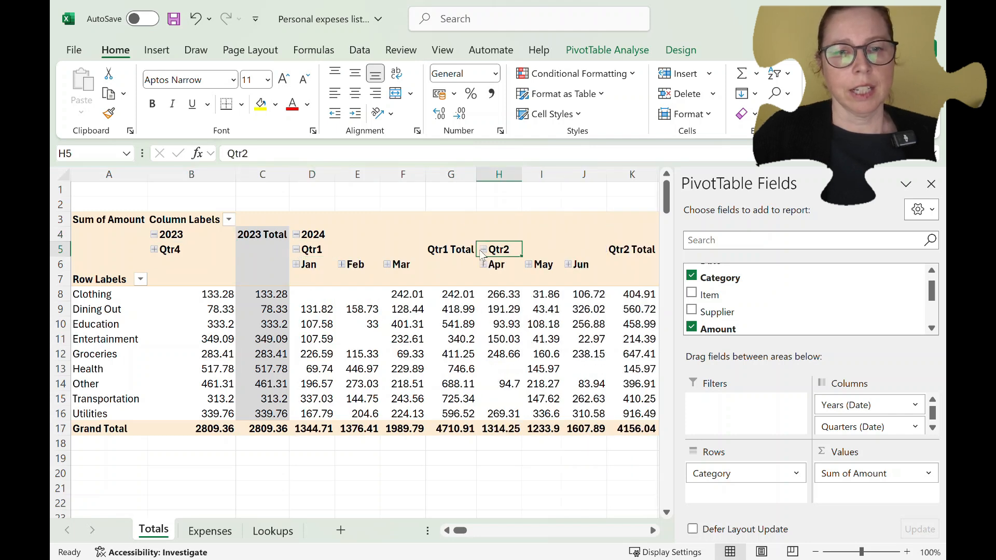
pyautogui.click(484, 264)
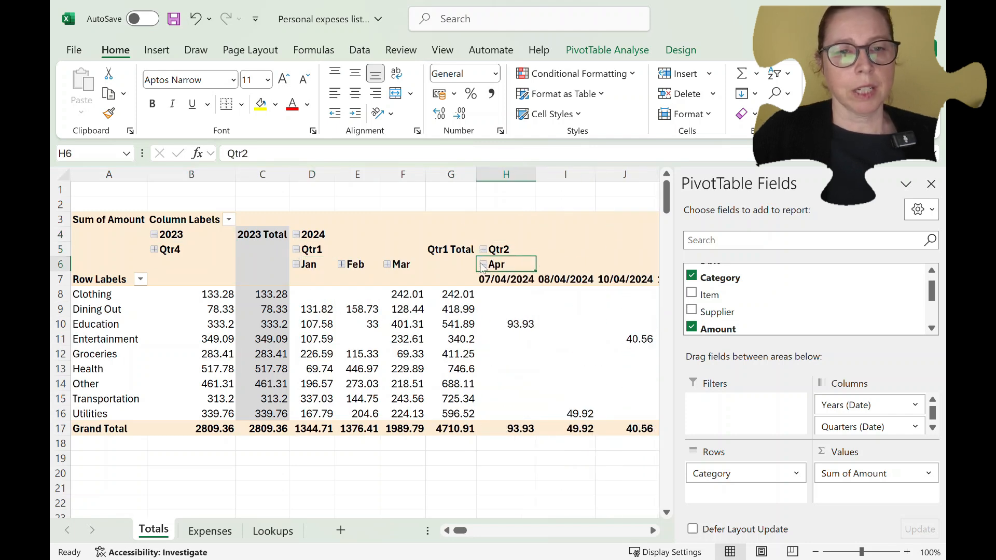
pyautogui.click(388, 264)
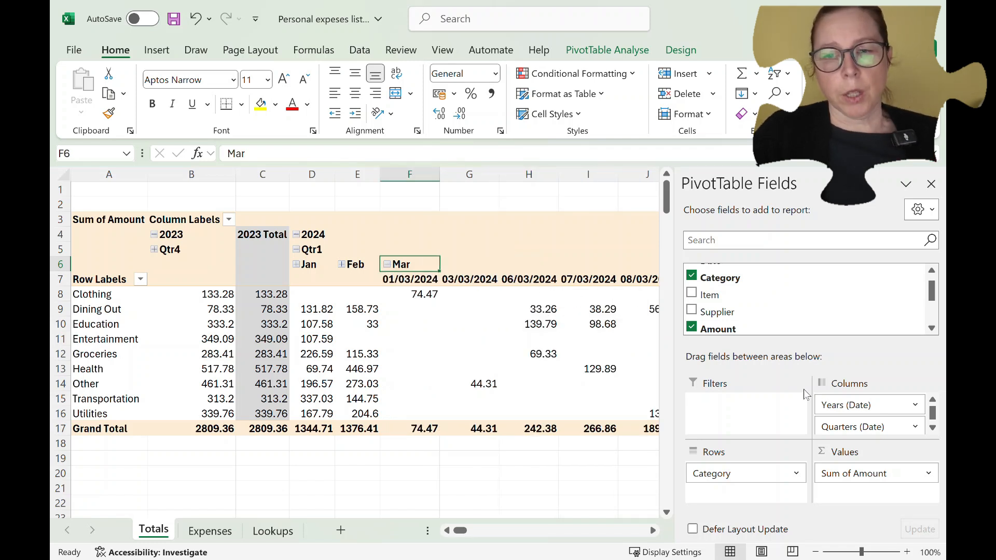
# Remove the individual Date field from the PivotTable's columns, keeping Years, Quarters and Months.
pyautogui.click(933, 428)
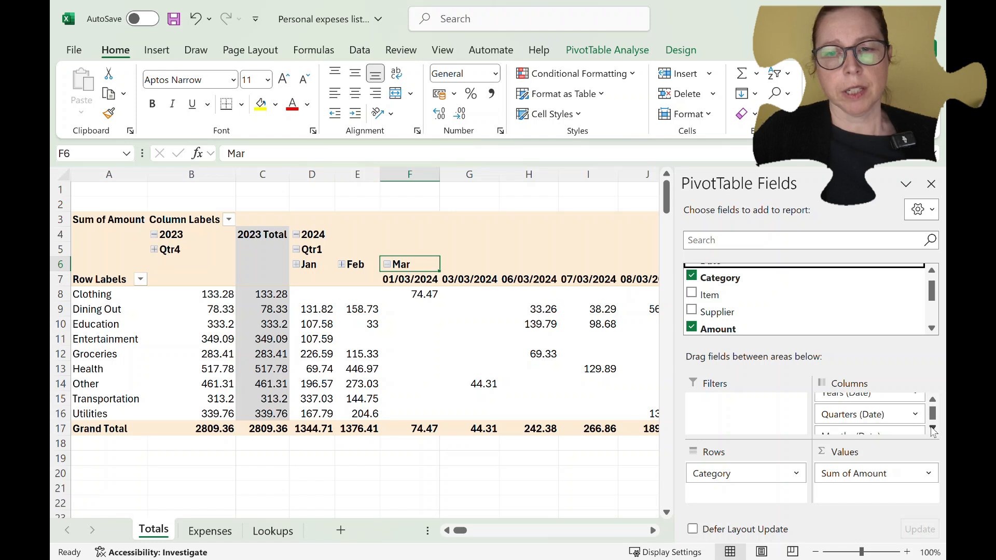
pyautogui.click(933, 428)
pyautogui.moveTo(833, 423); pyautogui.dragTo(804, 322)
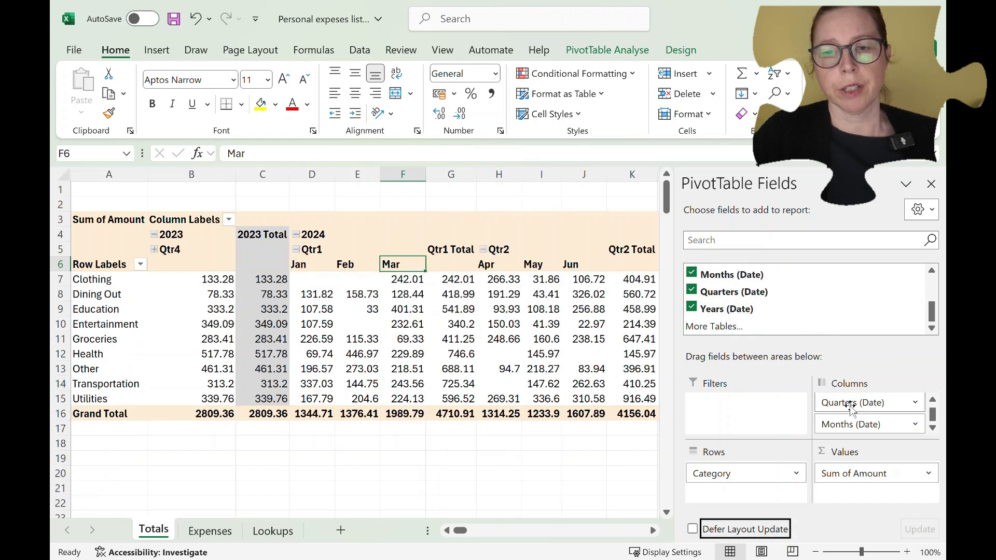
# Reorder the PivotTable's column fields so that Quarters comes before Years.
pyautogui.click(916, 426)
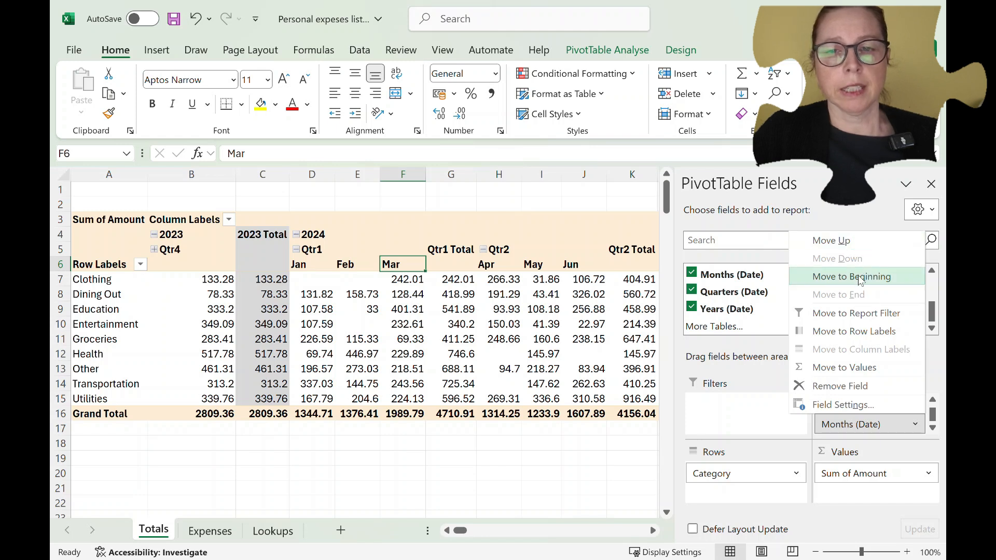
pyautogui.click(765, 372)
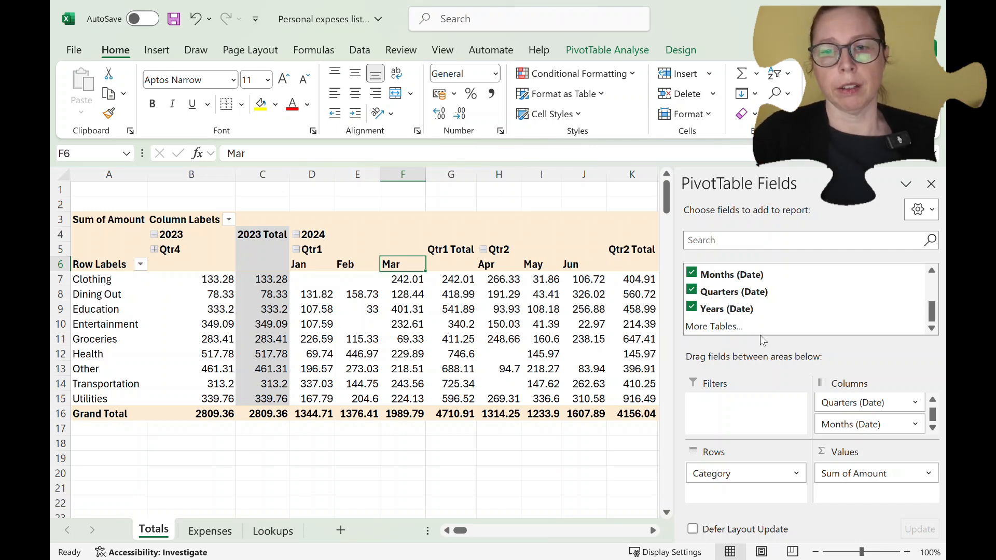
pyautogui.scroll(1, 865, 413)
pyautogui.moveTo(865, 417); pyautogui.dragTo(847, 398)
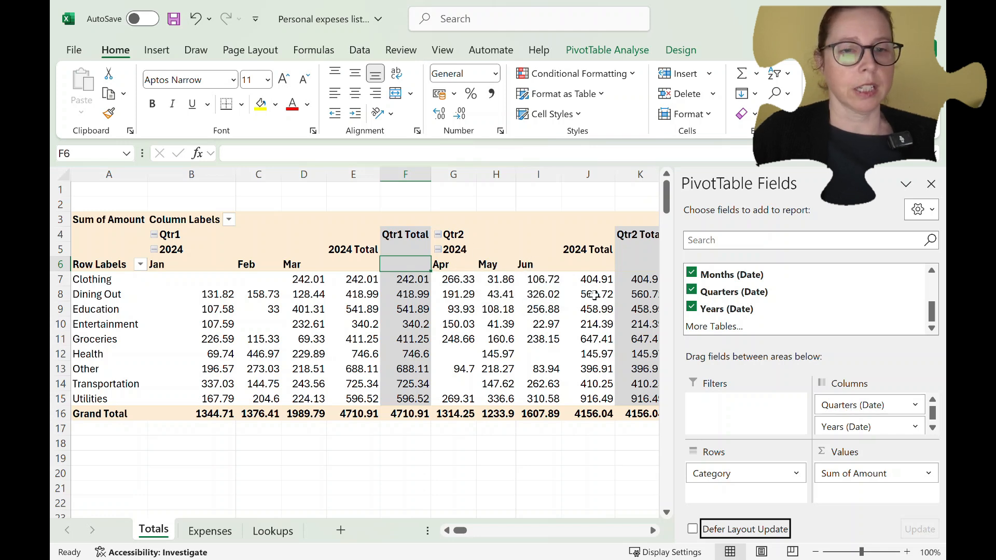
# Expand the Qtr3 and Qtr4 columns of the PivotTable to show their years and months.
pyautogui.moveTo(458, 532)
pyautogui.mouseDown()
pyautogui.moveTo(475, 537)
pyautogui.moveTo(466, 535)
pyautogui.mouseUp()
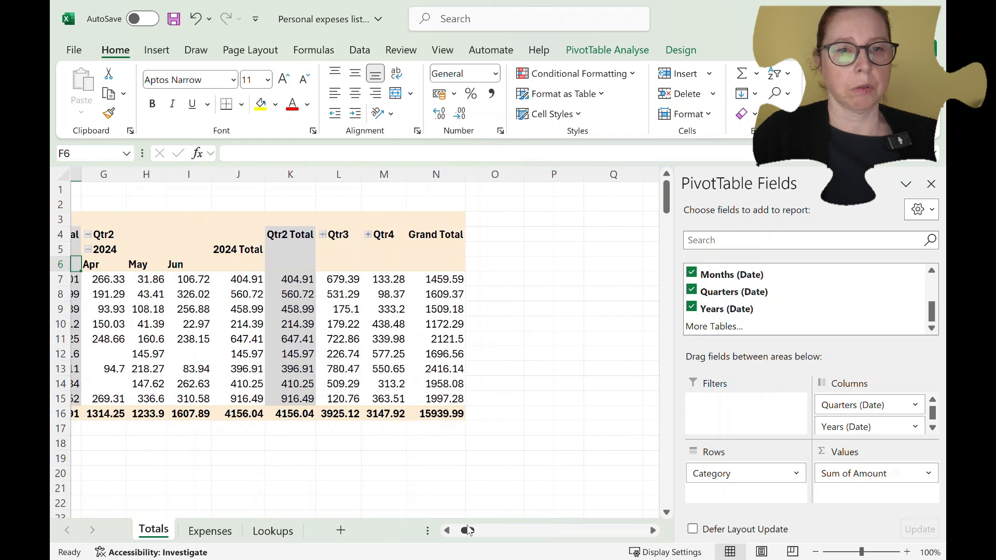
pyautogui.click(323, 235)
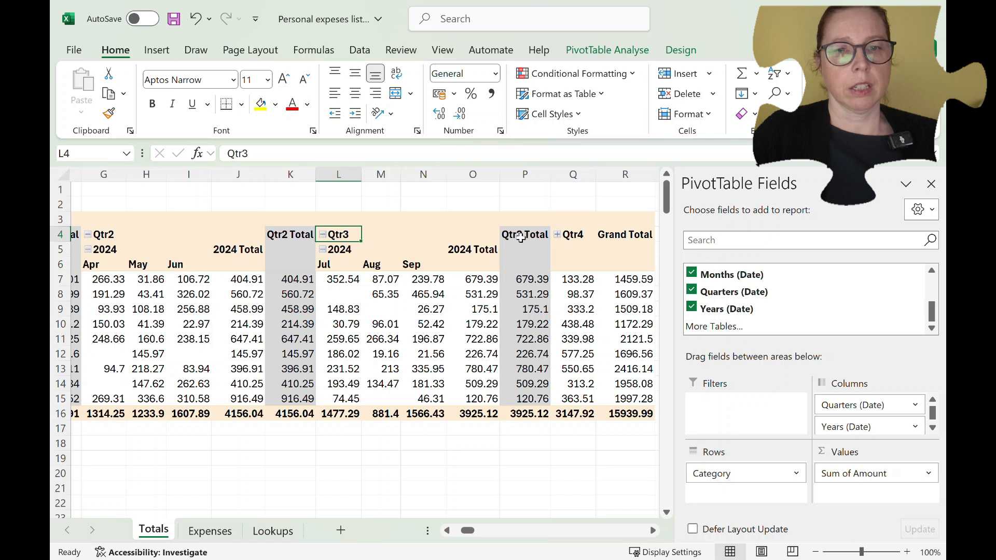
pyautogui.click(557, 234)
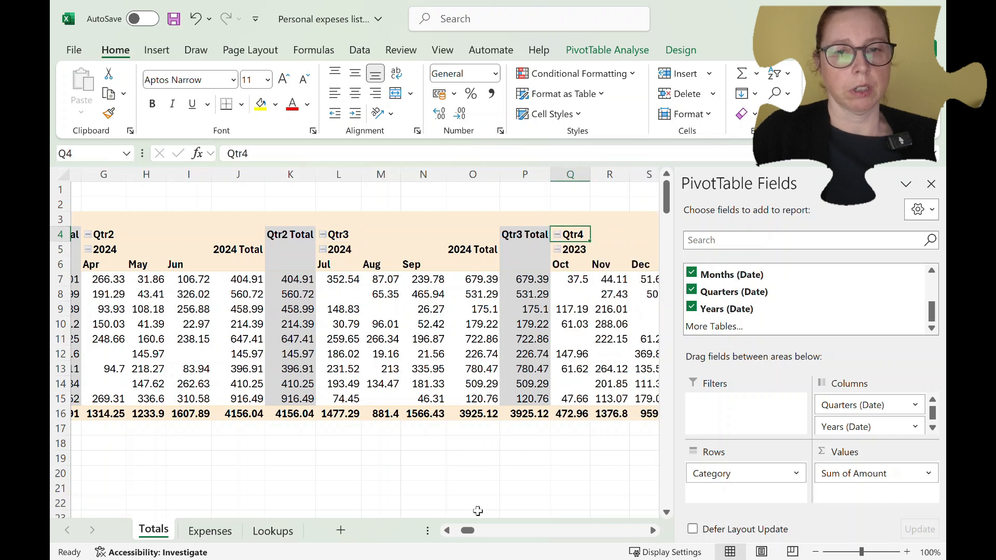
pyautogui.moveTo(472, 532); pyautogui.dragTo(477, 529)
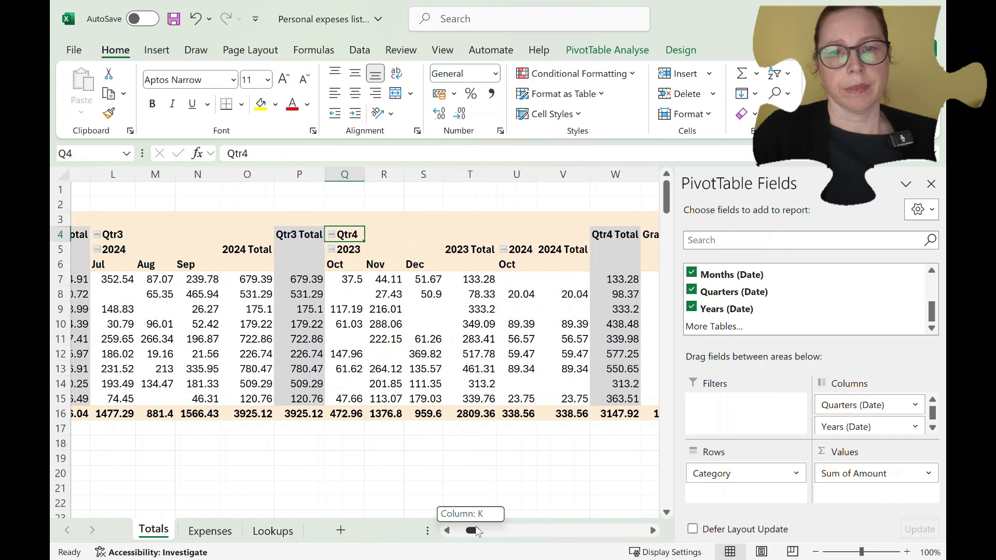
# Reorder the PivotTable's column fields so that Years comes before Quarters, with Months last.
pyautogui.moveTo(498, 282)
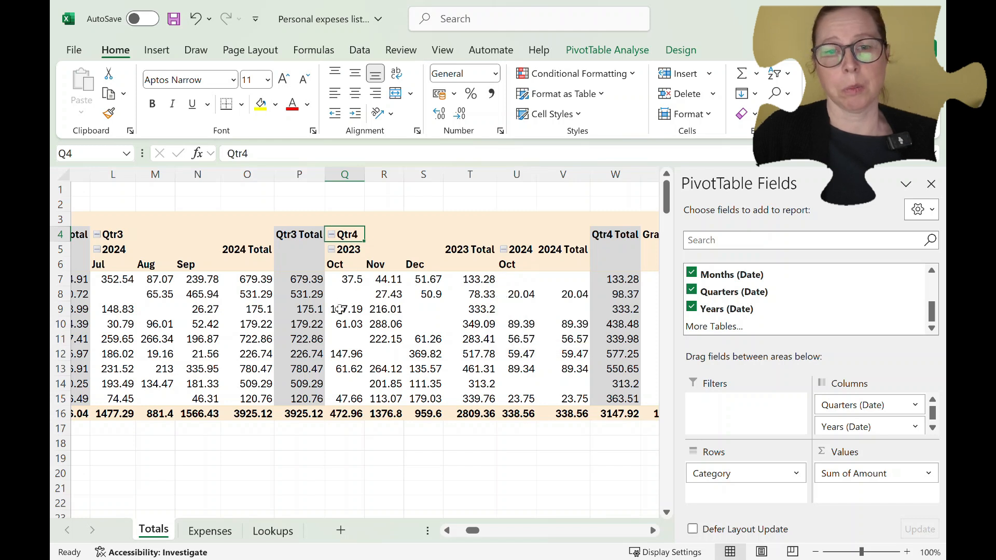
pyautogui.moveTo(340, 310)
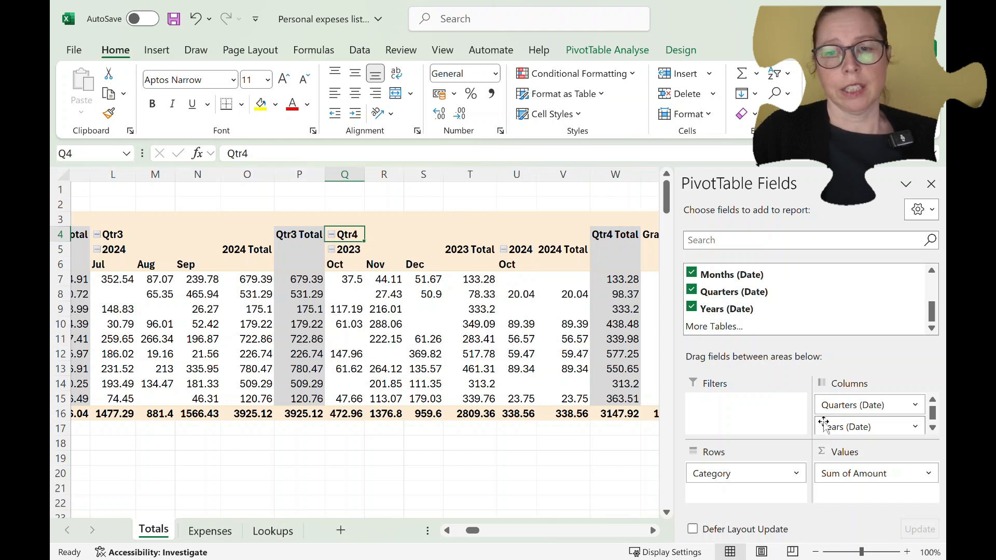
pyautogui.moveTo(836, 410)
pyautogui.mouseDown()
pyautogui.moveTo(838, 428)
pyautogui.moveTo(830, 411)
pyautogui.mouseUp()
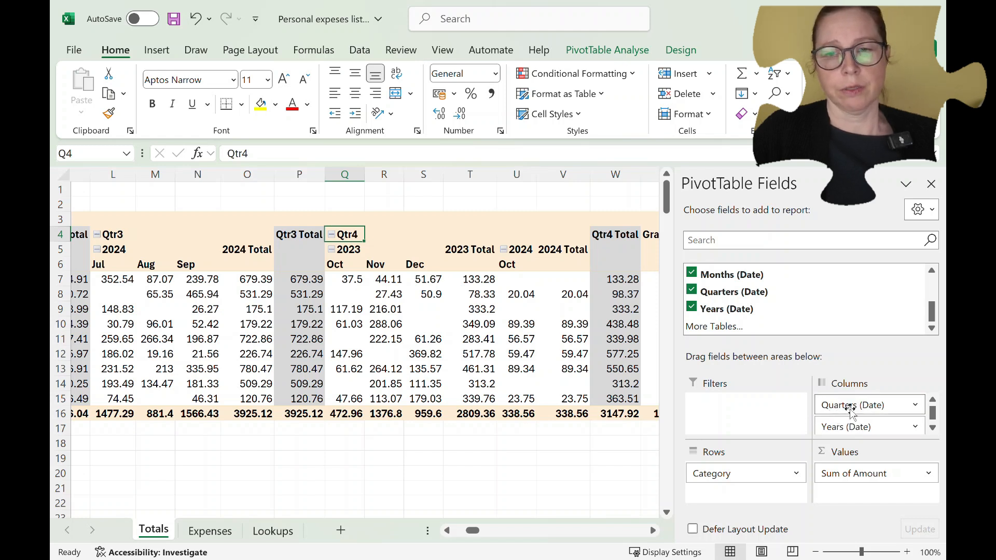
pyautogui.moveTo(851, 410); pyautogui.dragTo(846, 431)
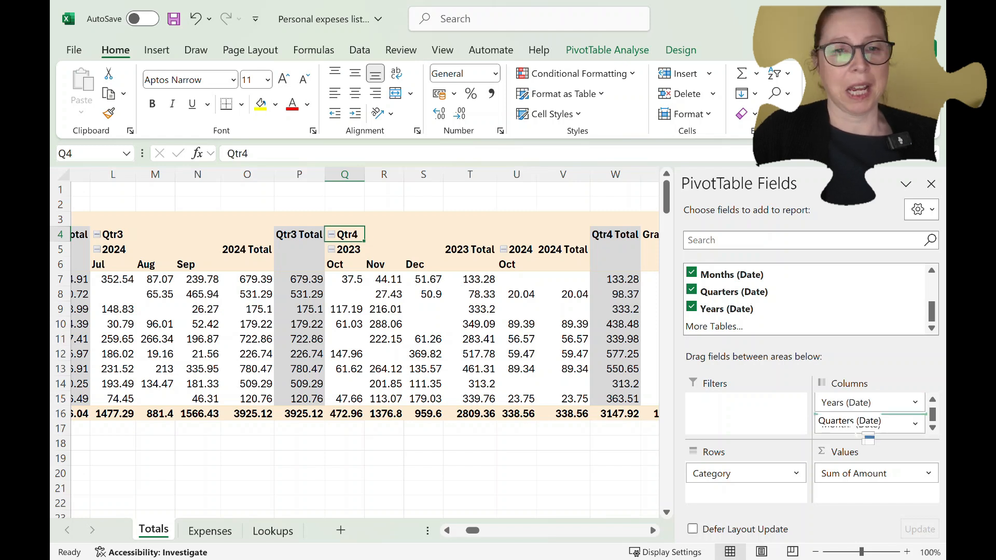
# Collapse the 2023 column group so that it shows only the year's total for each category.
pyautogui.moveTo(478, 531); pyautogui.dragTo(463, 537)
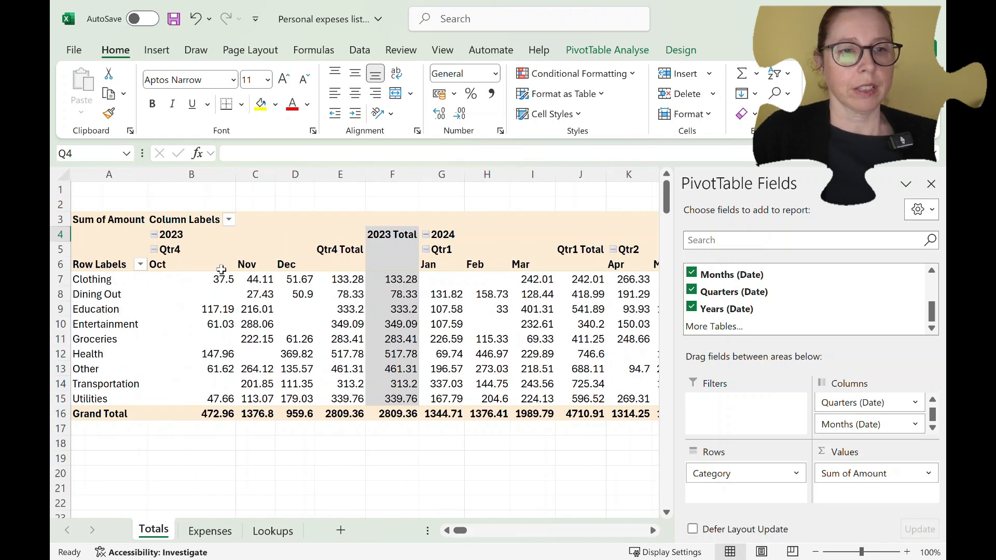
pyautogui.rightClick(167, 238)
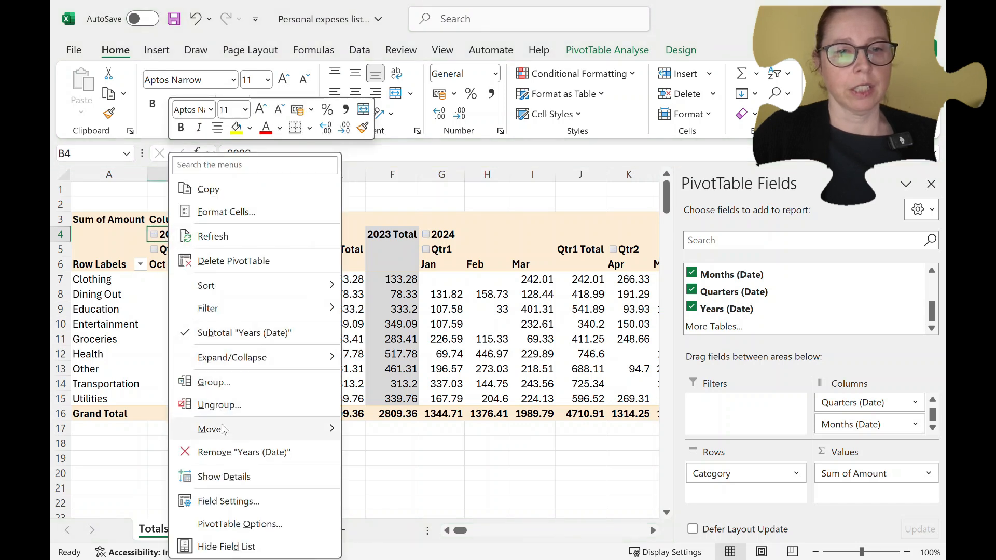
pyautogui.moveTo(246, 365)
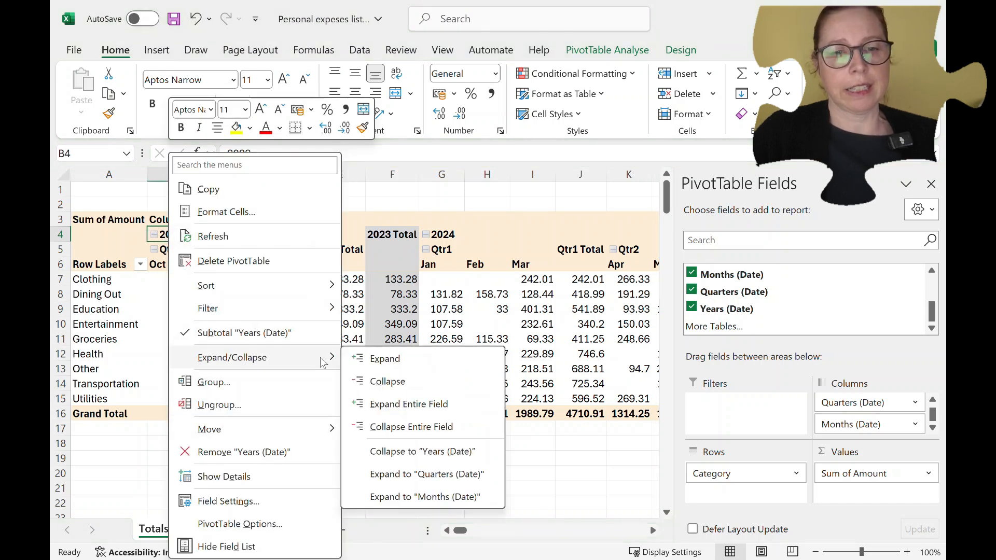
pyautogui.click(377, 382)
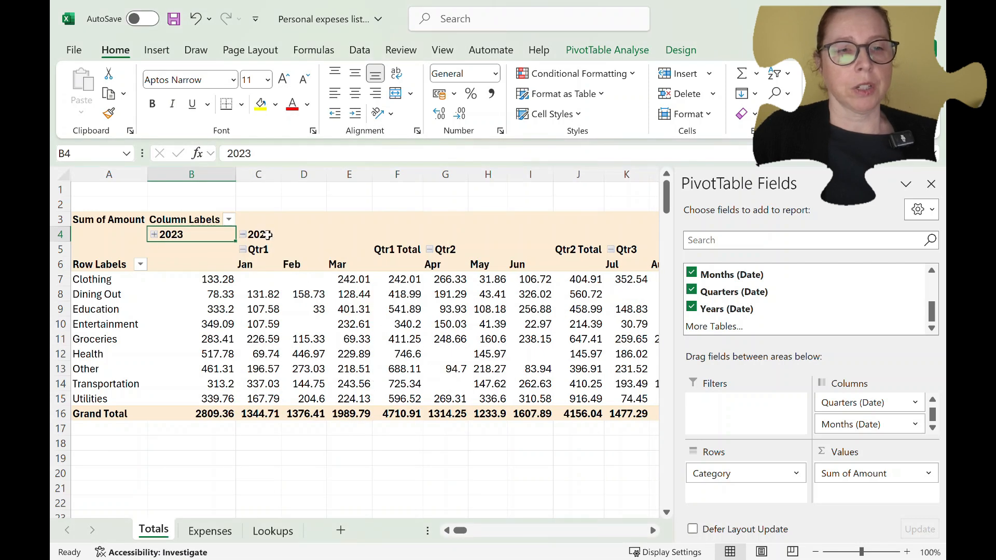
# Examine the sort and filter options for the PivotTable's column labels and row labels without applying any.
pyautogui.click(229, 220)
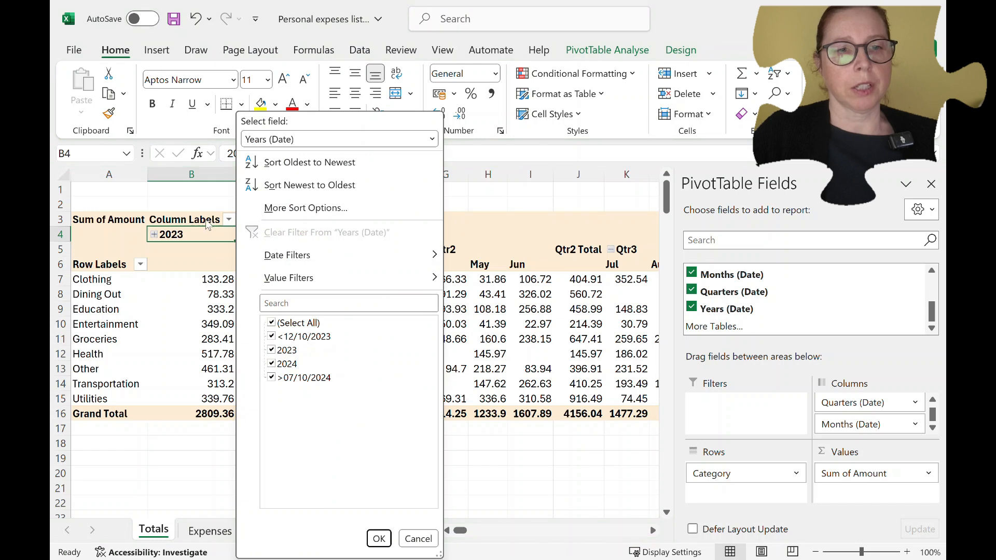
pyautogui.rightClick(203, 221)
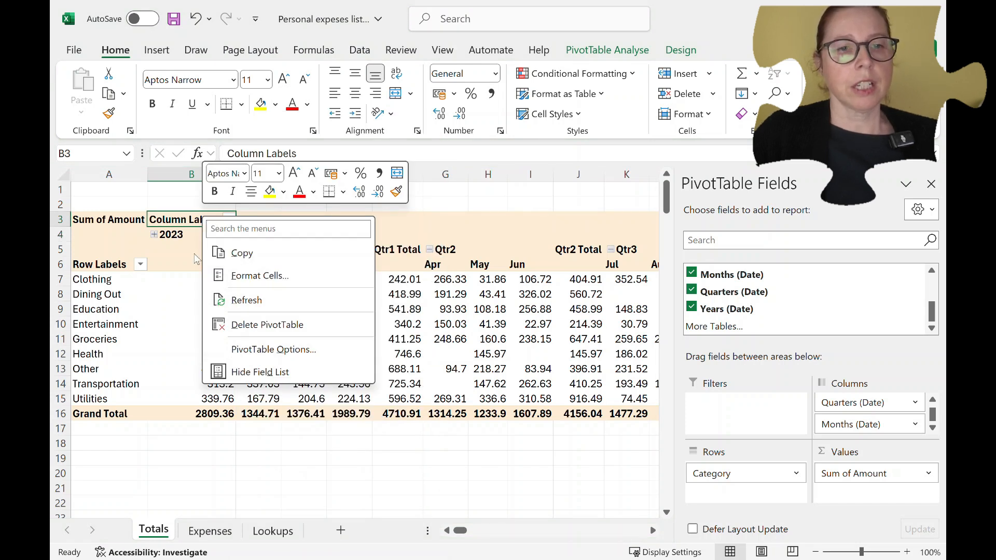
pyautogui.click(184, 222)
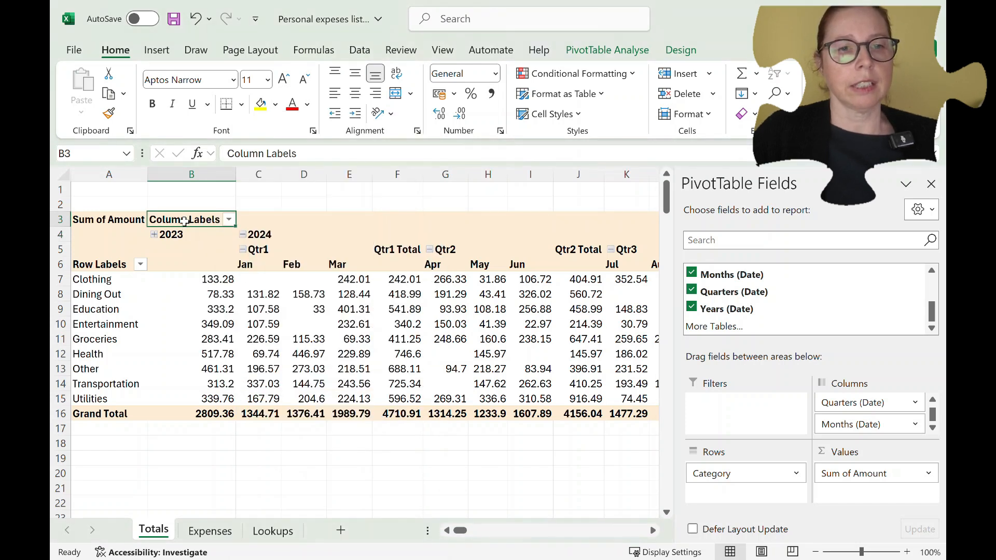
pyautogui.click(229, 221)
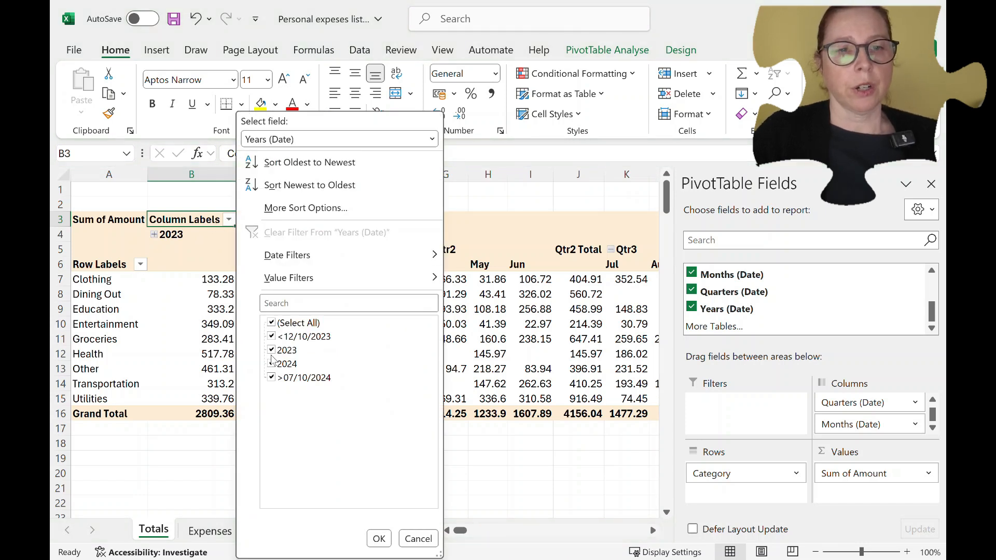
pyautogui.click(164, 266)
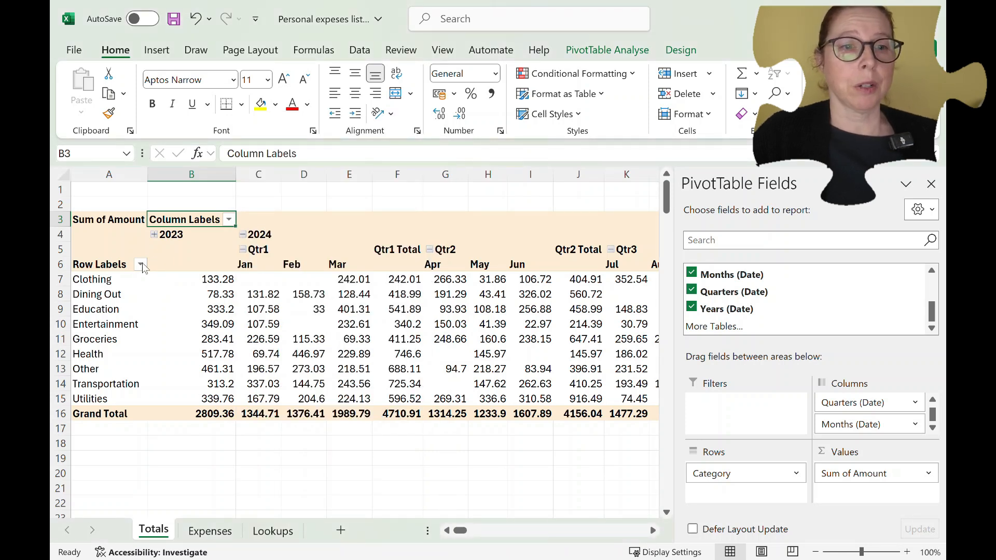
pyautogui.click(141, 265)
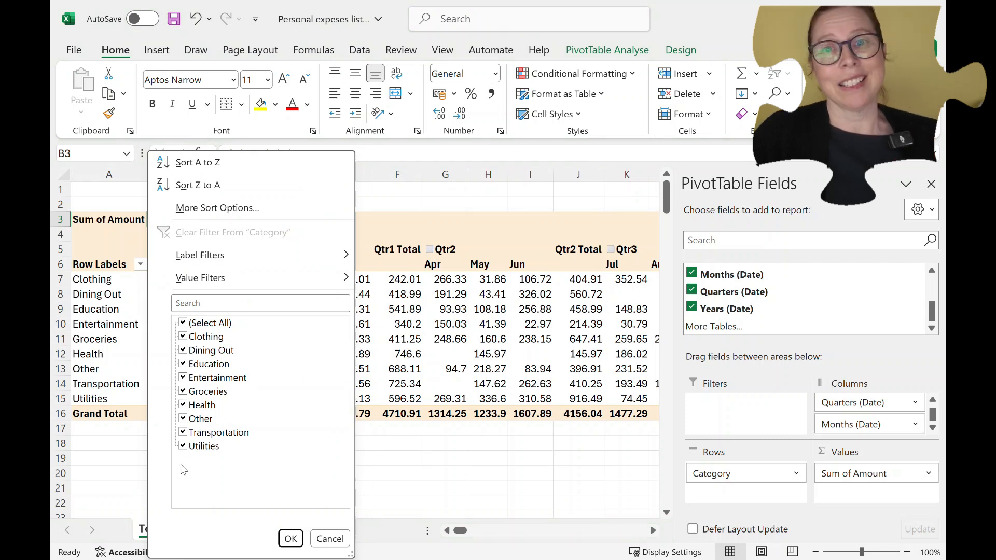
pyautogui.click(330, 538)
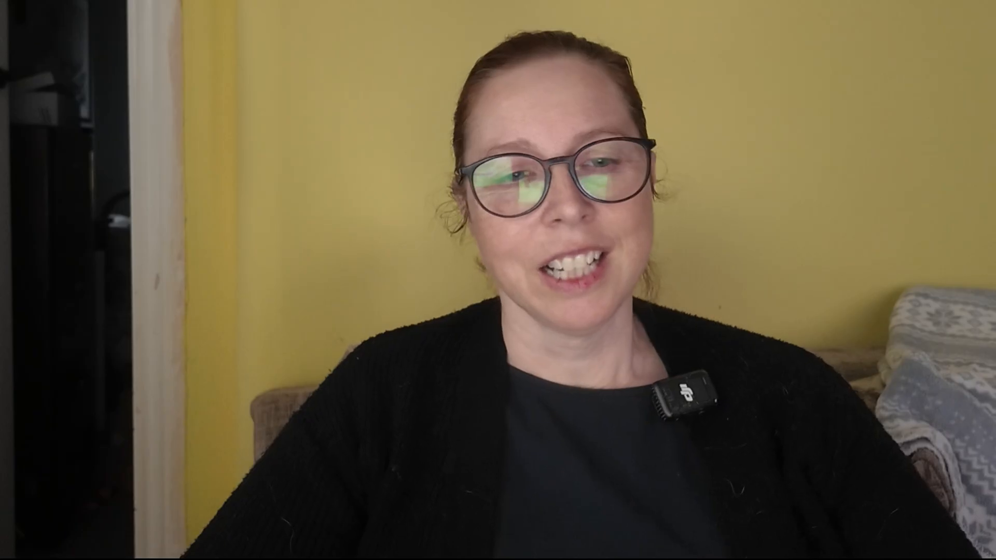